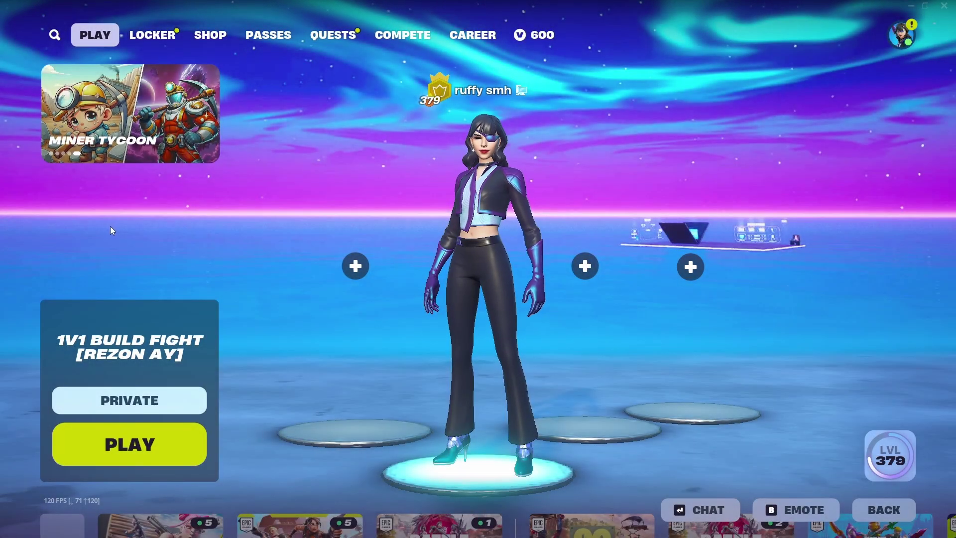
# - Discard the Fortnite fullscreen change and exit the game
pyautogui.press('Escape')
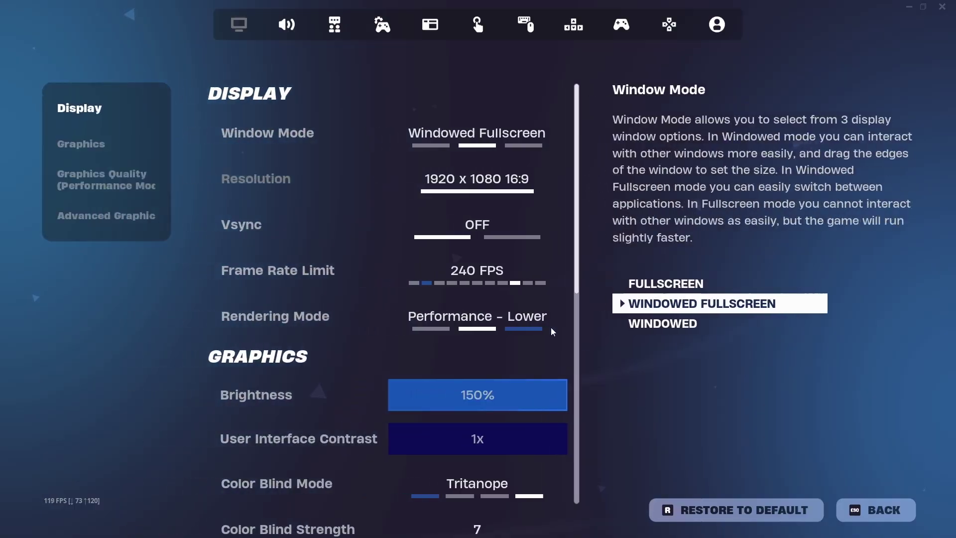
pyautogui.click(331, 132)
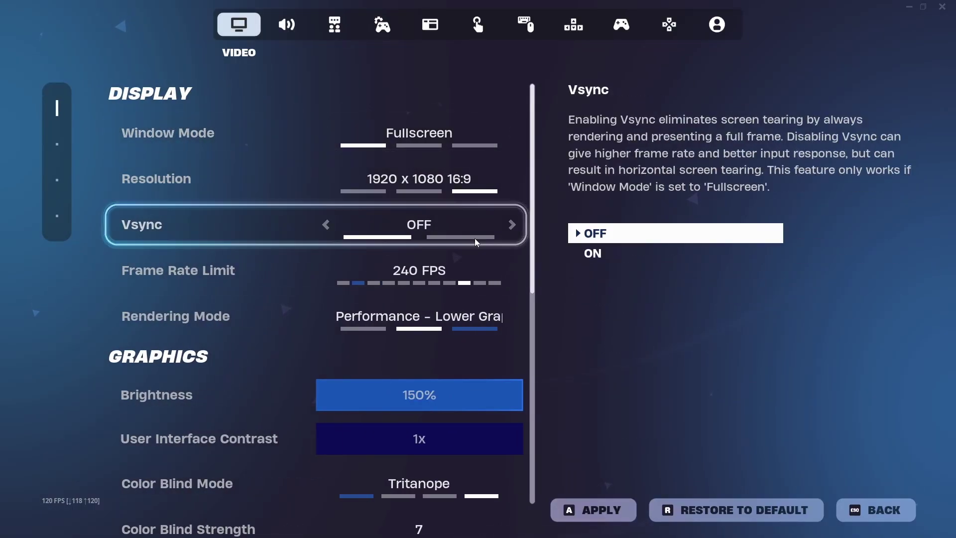
pyautogui.click(880, 510)
pyautogui.click(614, 388)
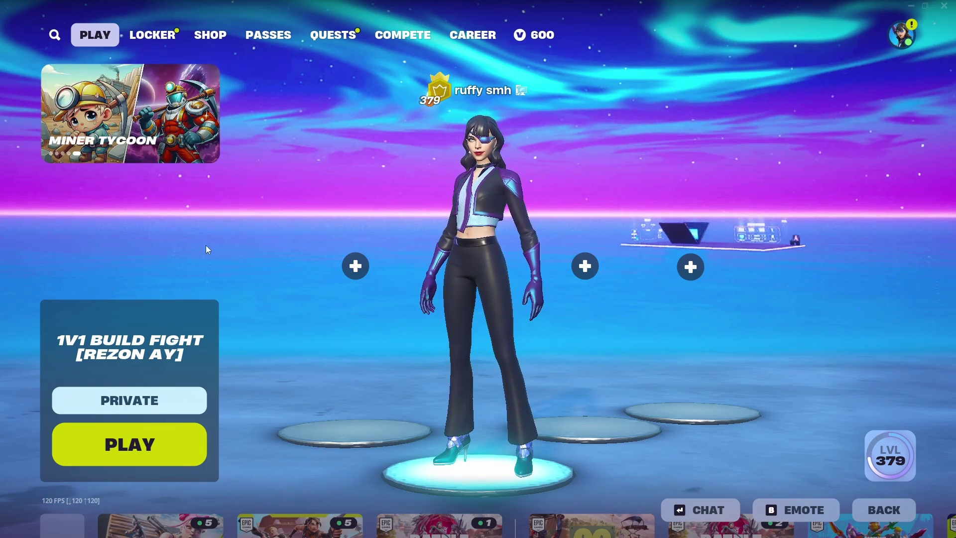
pyautogui.press('Escape')
pyautogui.press('Escape')
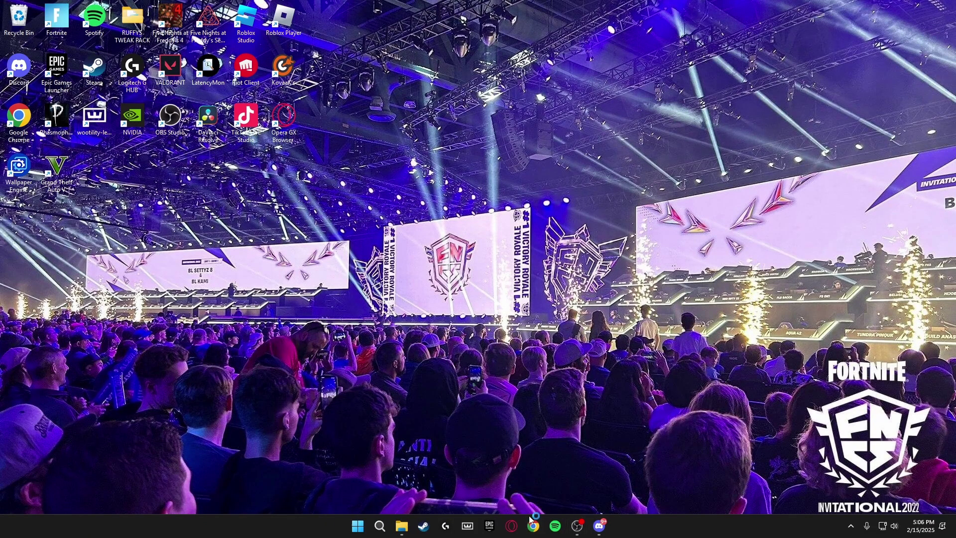
# - Search 'CRU' in Chrome and download cru-1.5.2.zip from monitortests.com
pyautogui.click(533, 525)
pyautogui.write('CRU')
pyautogui.press('Return')
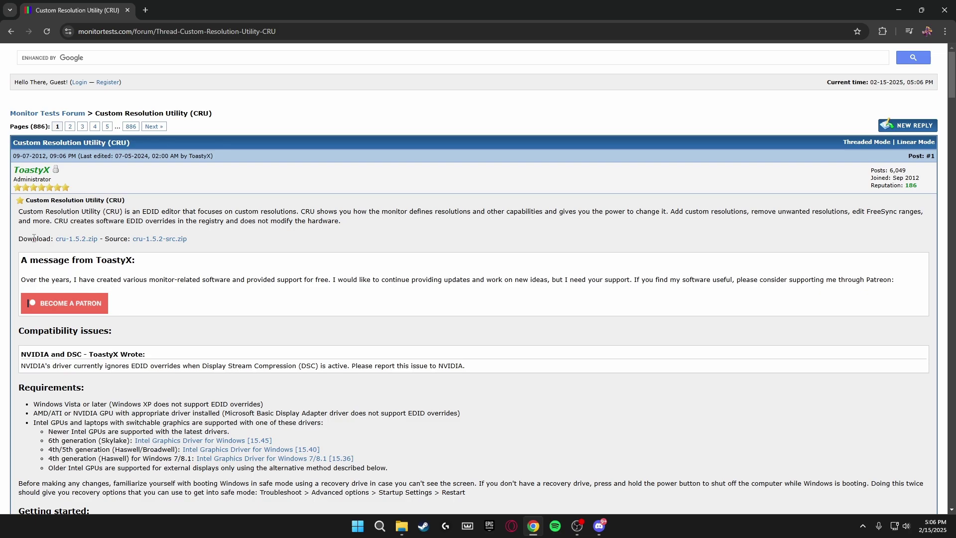
pyautogui.click(78, 239)
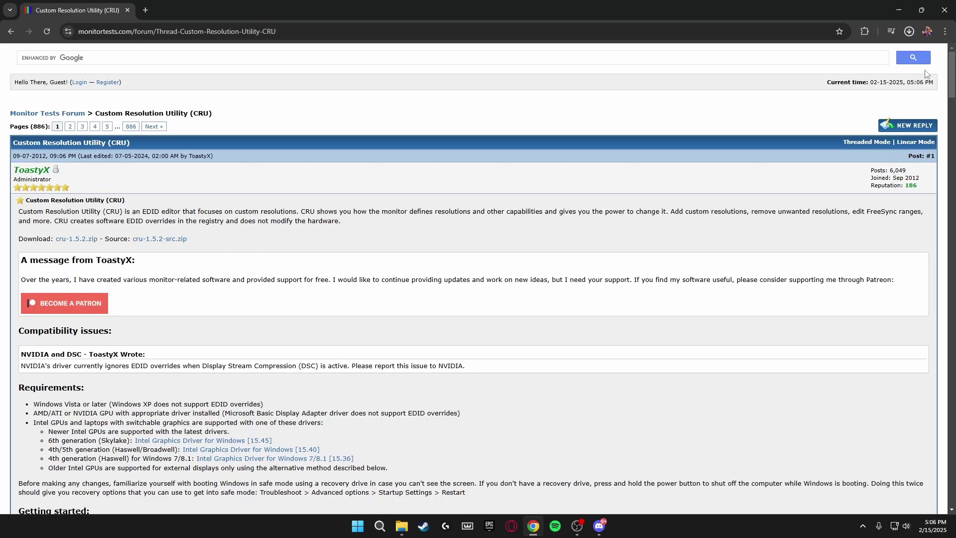
# - Open cru-1.5.2.zip in WinRAR and extract it to a desktop folder
pyautogui.click(921, 10)
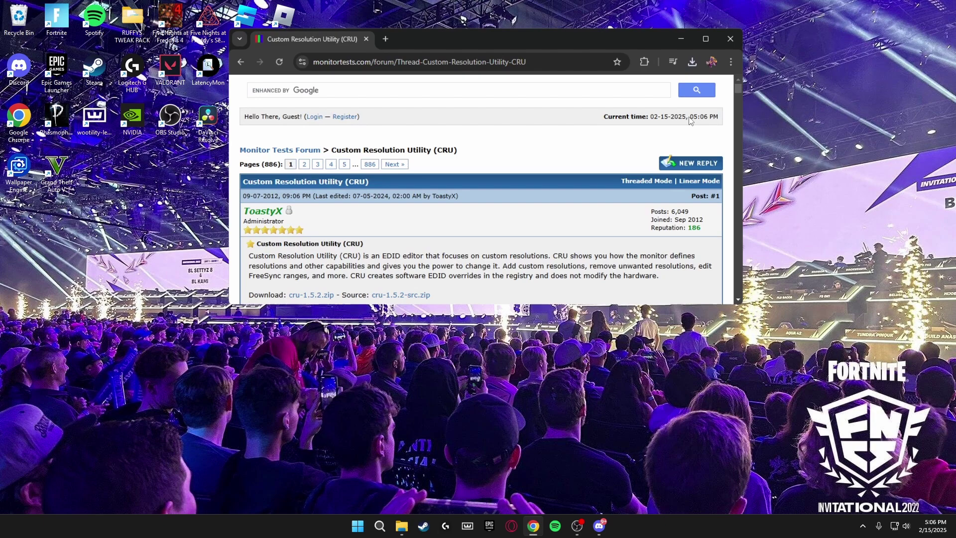
pyautogui.click(678, 62)
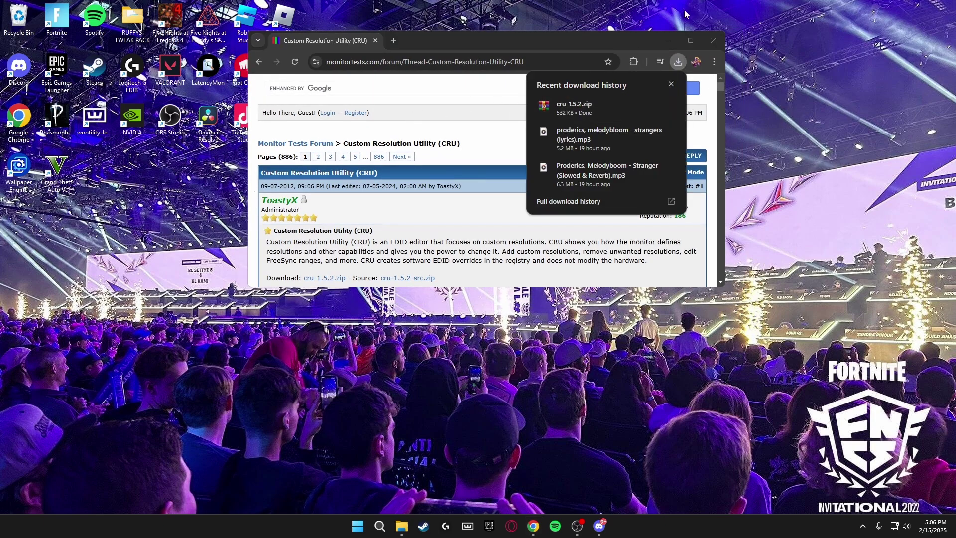
pyautogui.click(574, 104)
pyautogui.click(667, 40)
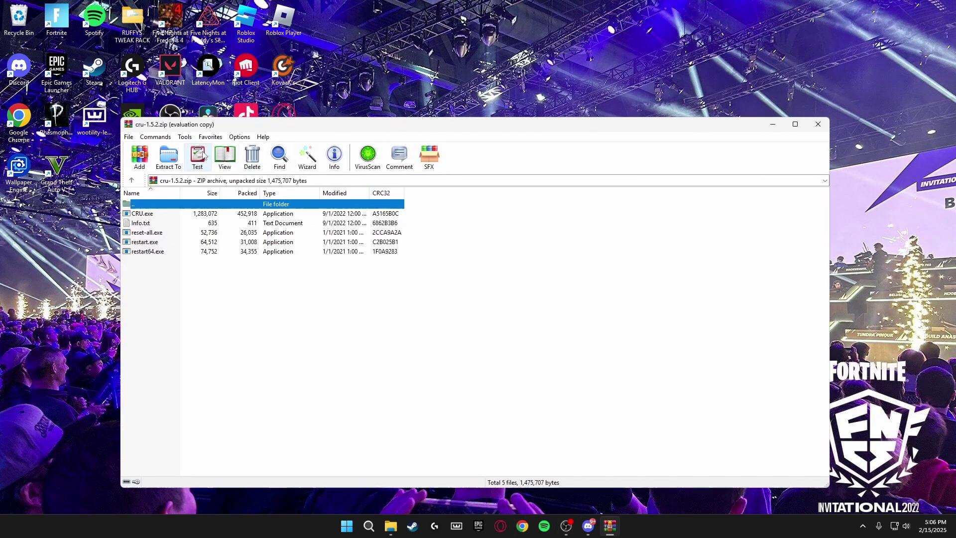
pyautogui.click(168, 157)
pyautogui.click(503, 409)
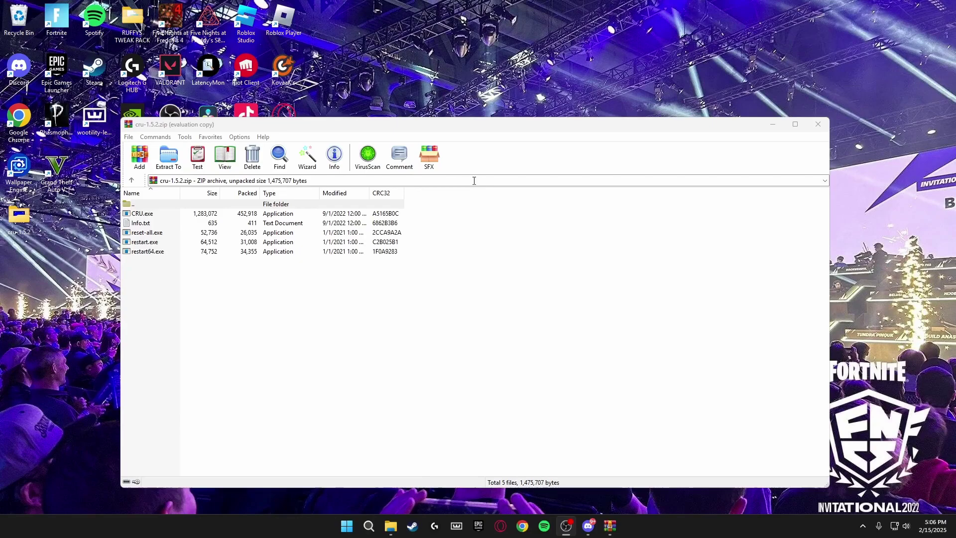
pyautogui.click(818, 124)
# - Open the cru-1.5.2 folder and run CRU.exe as administrator
pyautogui.doubleClick(19, 218)
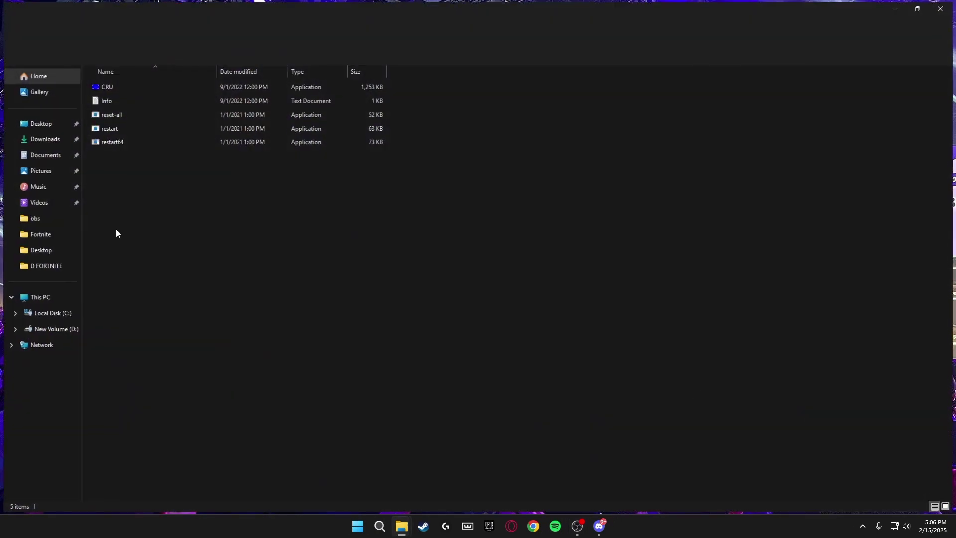
pyautogui.rightClick(130, 85)
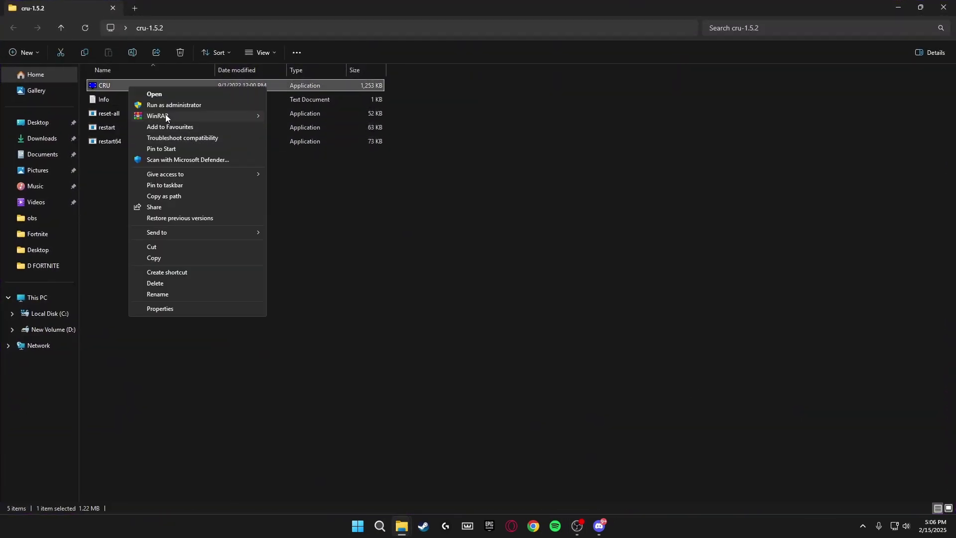
pyautogui.click(169, 105)
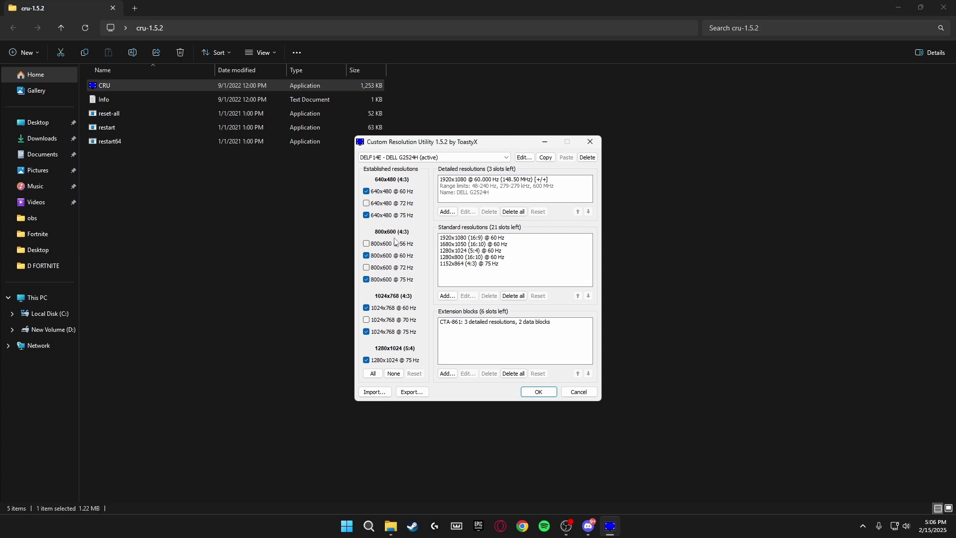
# - Keep the DELL G2524H selected, uncheck all Established resolutions, and select the CTA-861 block
pyautogui.click(400, 158)
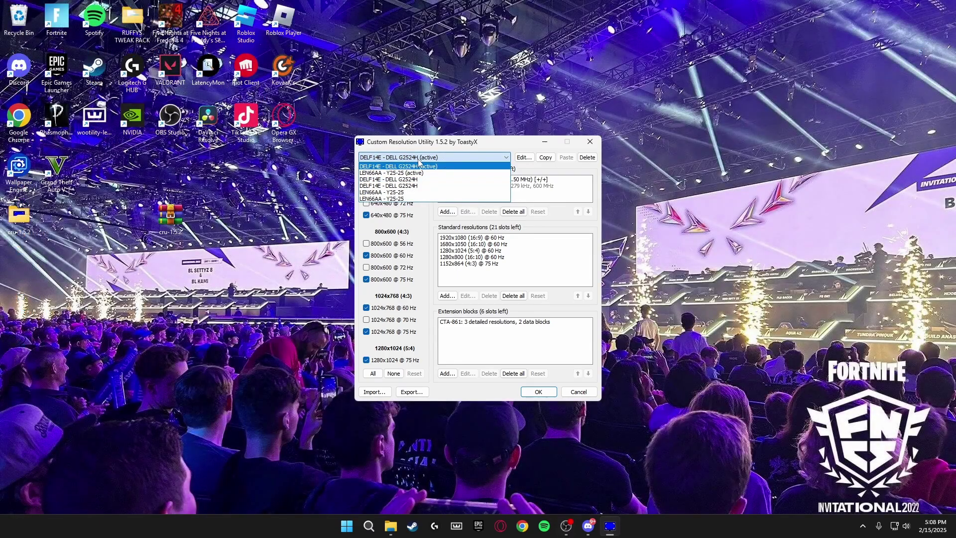
pyautogui.click(417, 159)
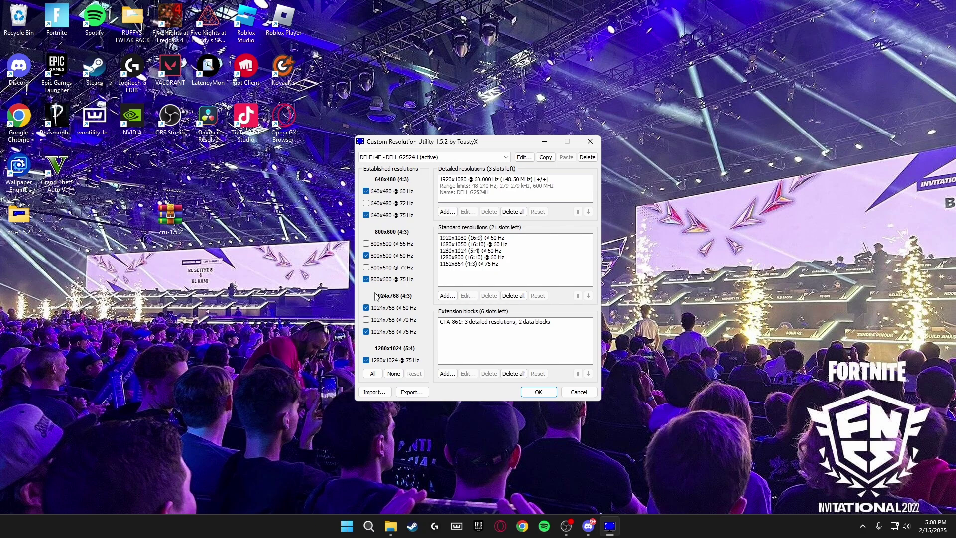
pyautogui.click(391, 373)
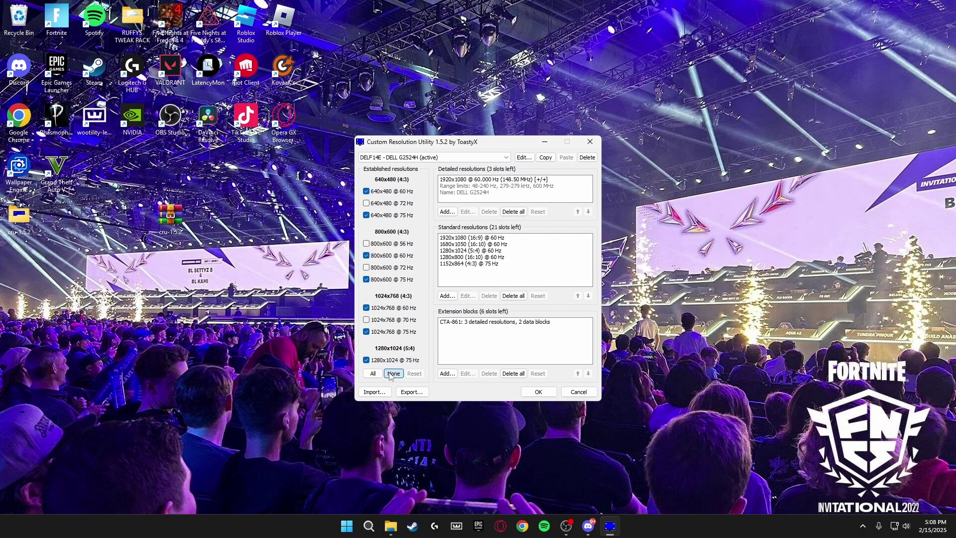
pyautogui.click(464, 322)
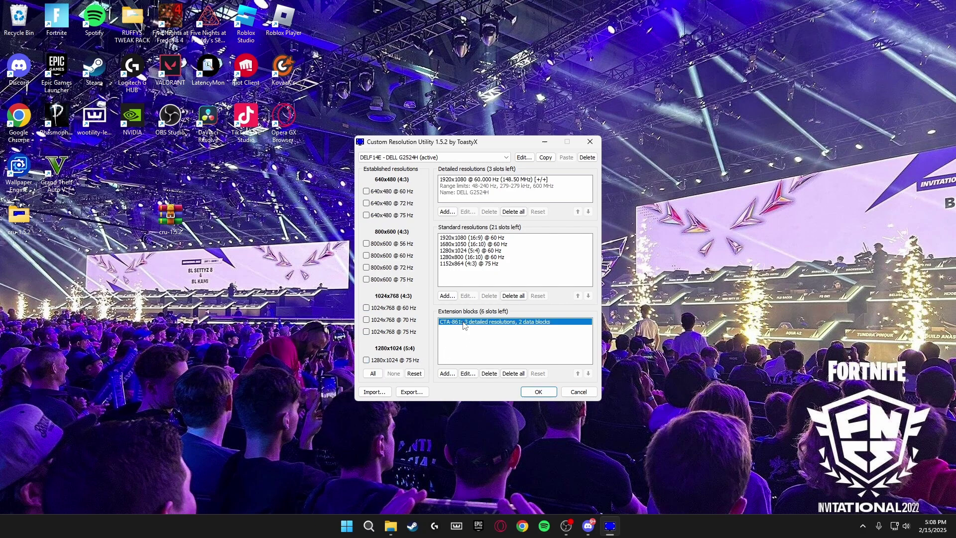
# - Review the 1920x1080 240 Hz timings, then delete all three CTA-861 detailed resolutions
pyautogui.click(468, 373)
pyautogui.click(444, 199)
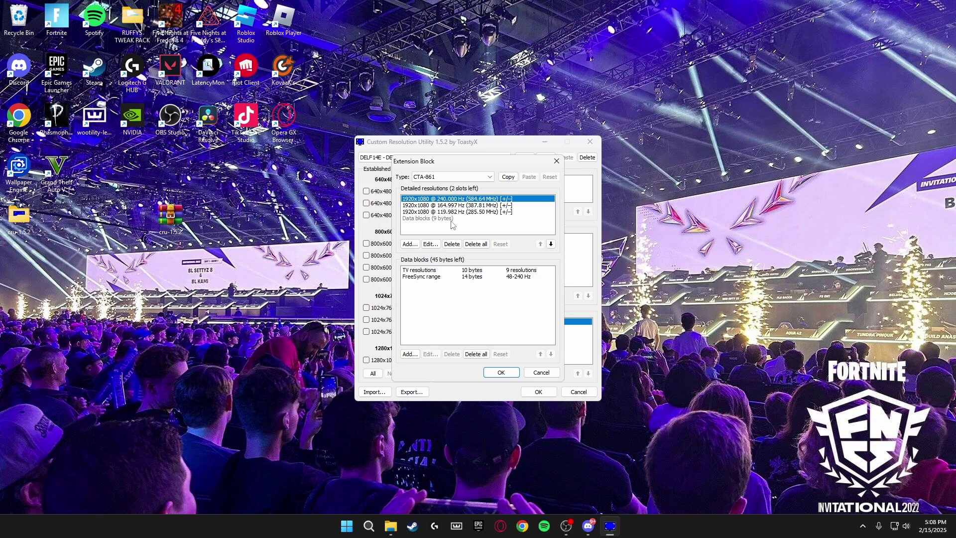
pyautogui.click(429, 244)
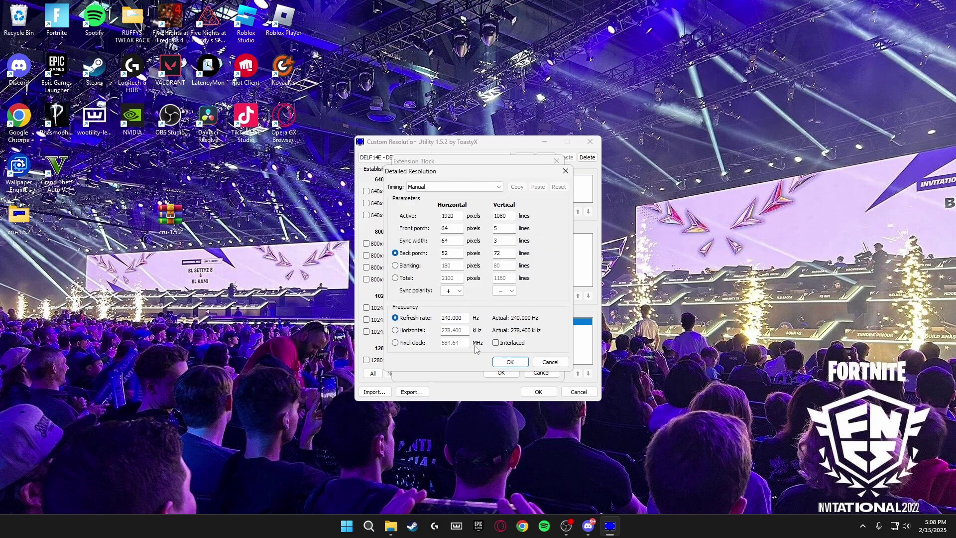
pyautogui.click(501, 359)
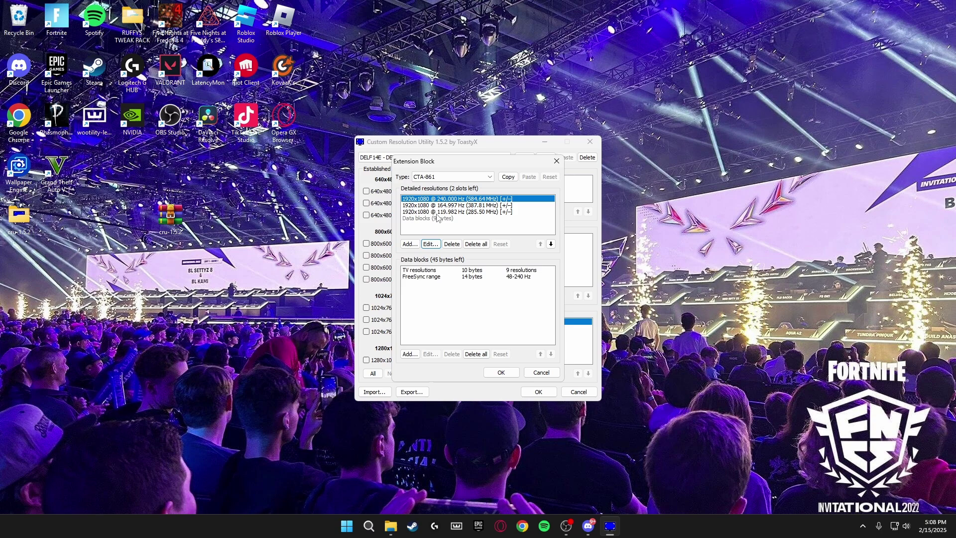
pyautogui.click(455, 245)
pyautogui.click(454, 245)
pyautogui.click(453, 245)
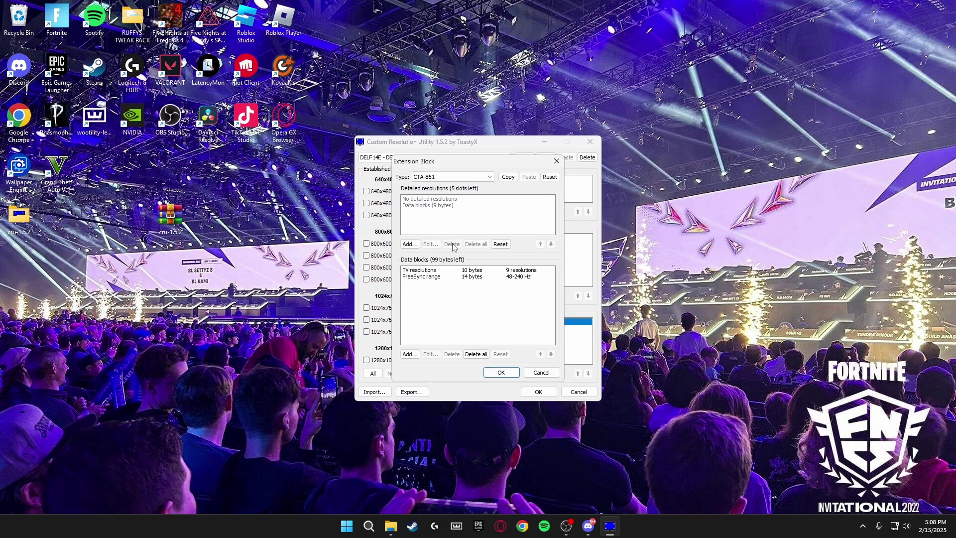
pyautogui.click(501, 372)
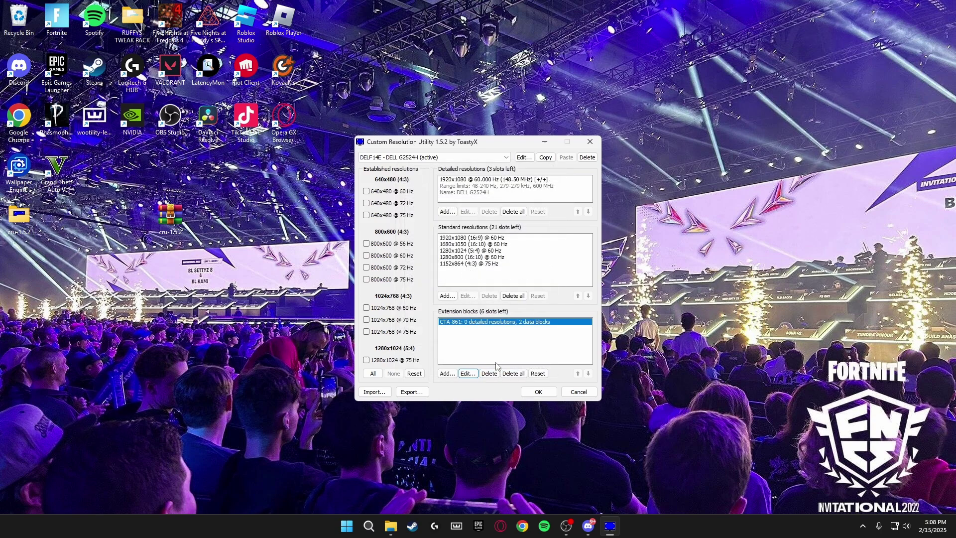
# - Delete the CTA-861 extension block and clear all standard resolutions
pyautogui.click(490, 373)
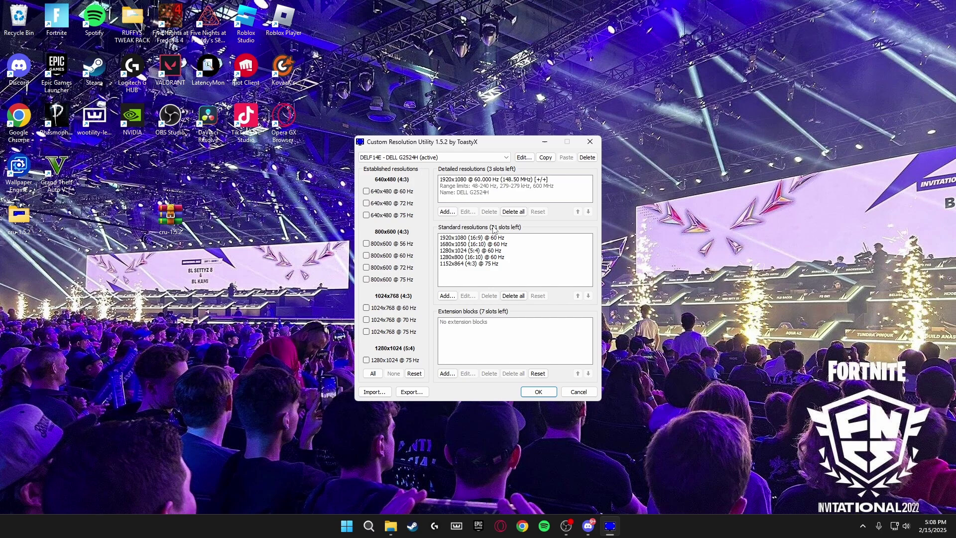
pyautogui.click(473, 238)
pyautogui.click(512, 295)
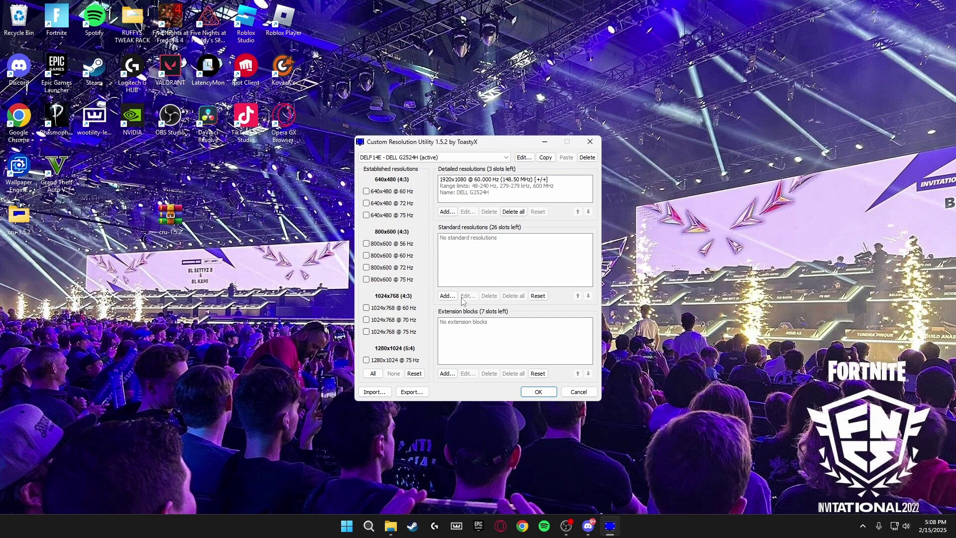
# - Add a 1920x1080 (16:9) 60 Hz standard resolution and edit the detailed resolution
pyautogui.click(447, 296)
pyautogui.click(476, 262)
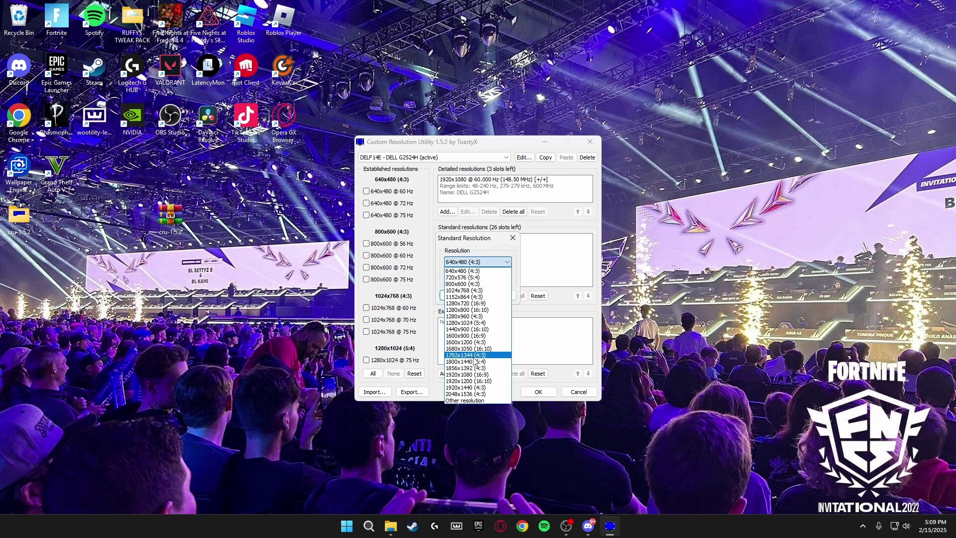
pyautogui.click(472, 375)
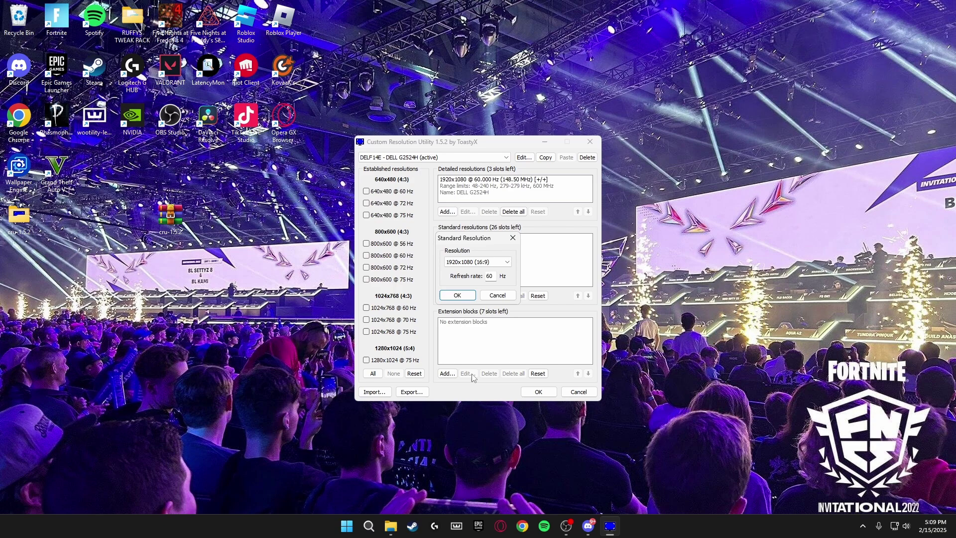
pyautogui.click(457, 295)
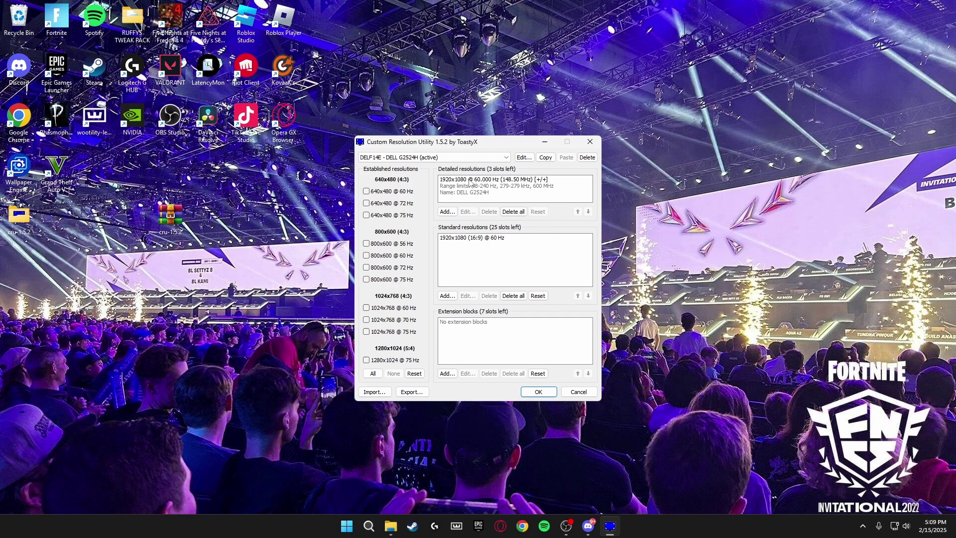
pyautogui.click(469, 180)
pyautogui.click(468, 211)
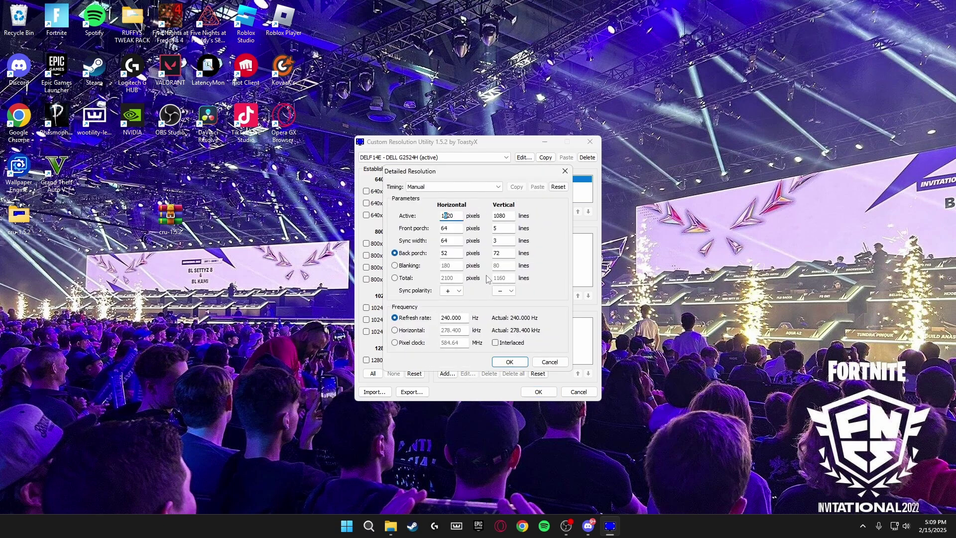
# - Set the detailed resolution's horizontal active to 1720 at 240 Hz and save CRU
pyautogui.write('7')
pyautogui.click(517, 359)
pyautogui.click(546, 392)
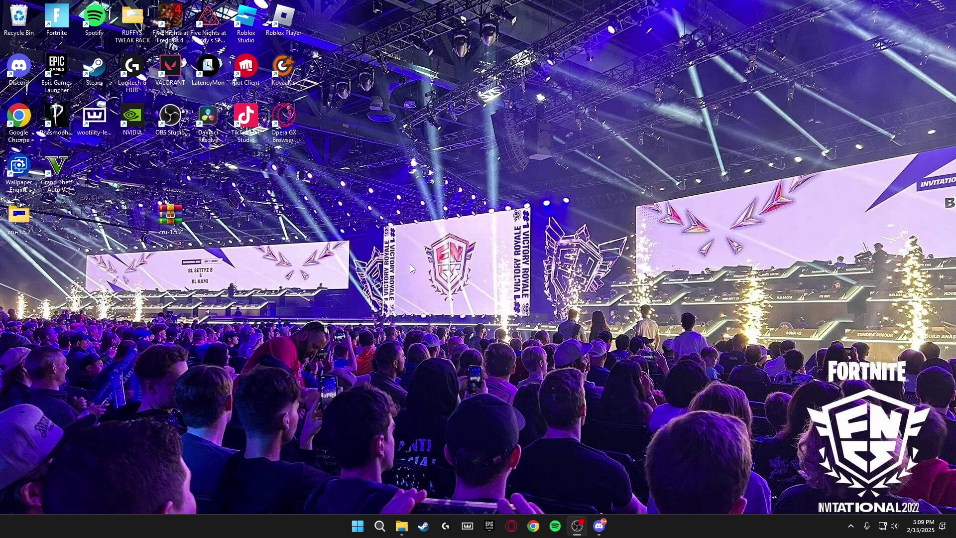
# - Run restart64 from the cru-1.5.2 folder to restart the graphics driver, then close Explorer
pyautogui.doubleClick(30, 239)
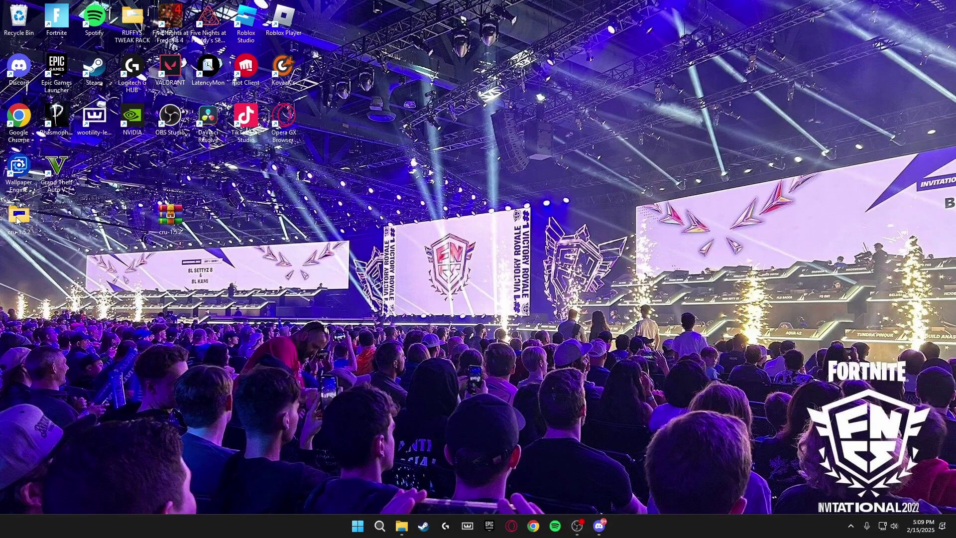
pyautogui.click(119, 144)
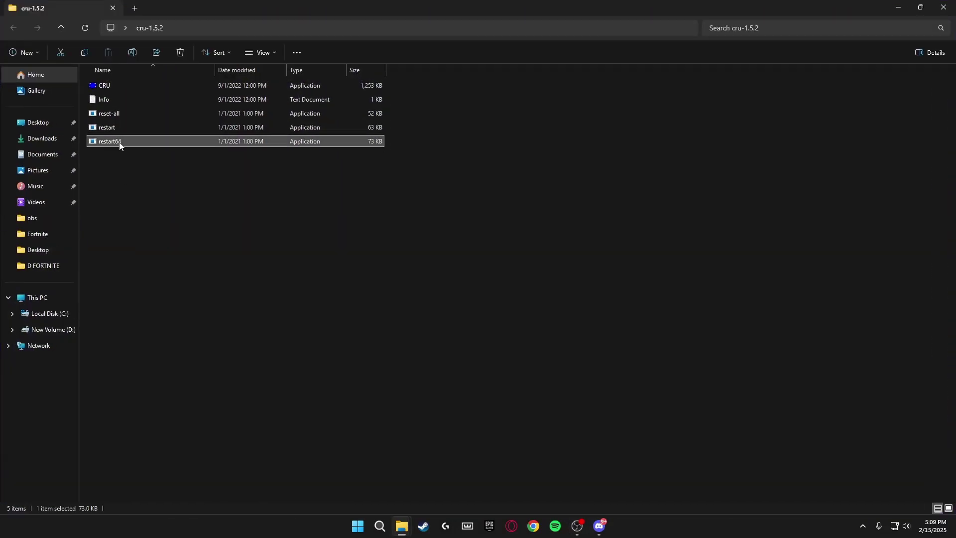
pyautogui.doubleClick(121, 143)
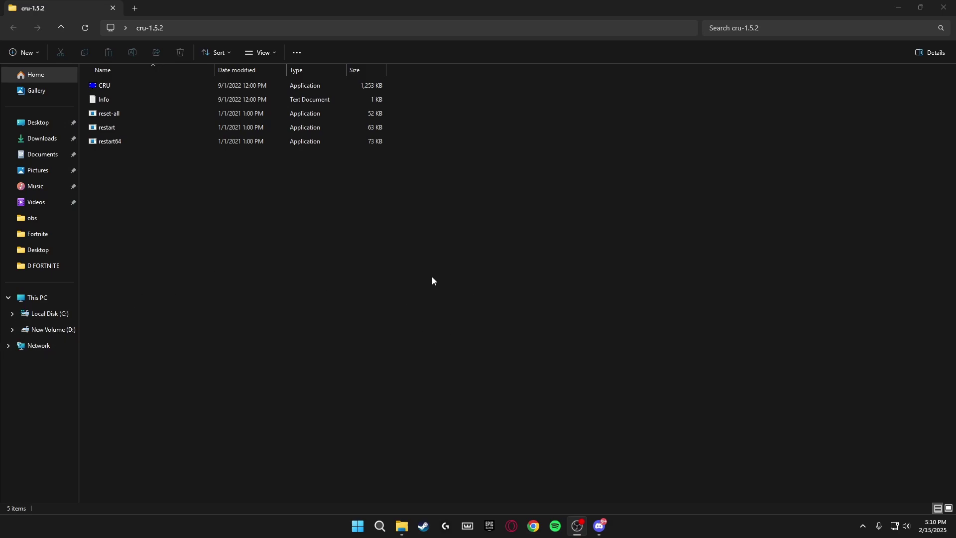
pyautogui.click(943, 7)
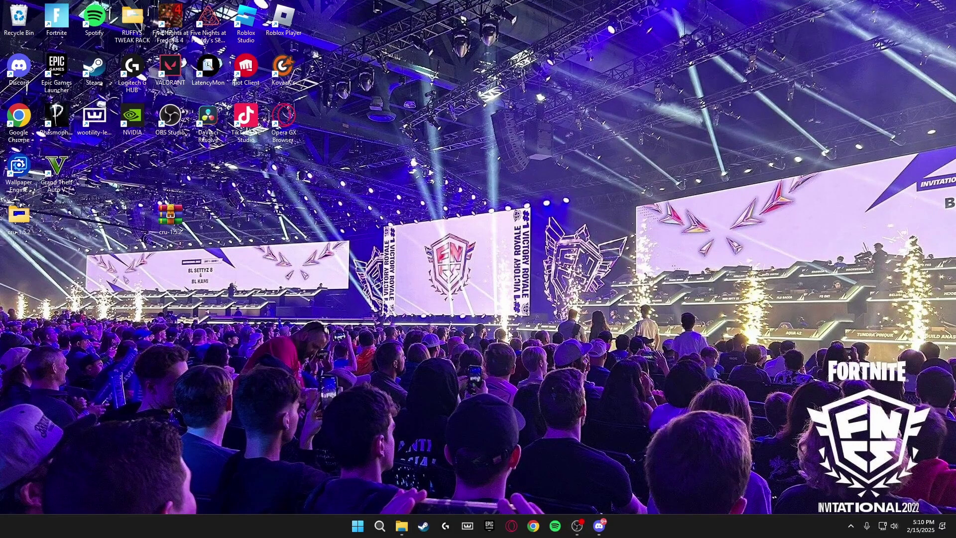
# - Open the display adaptor properties through Display settings and Advanced display
pyautogui.rightClick(403, 304)
pyautogui.click(428, 411)
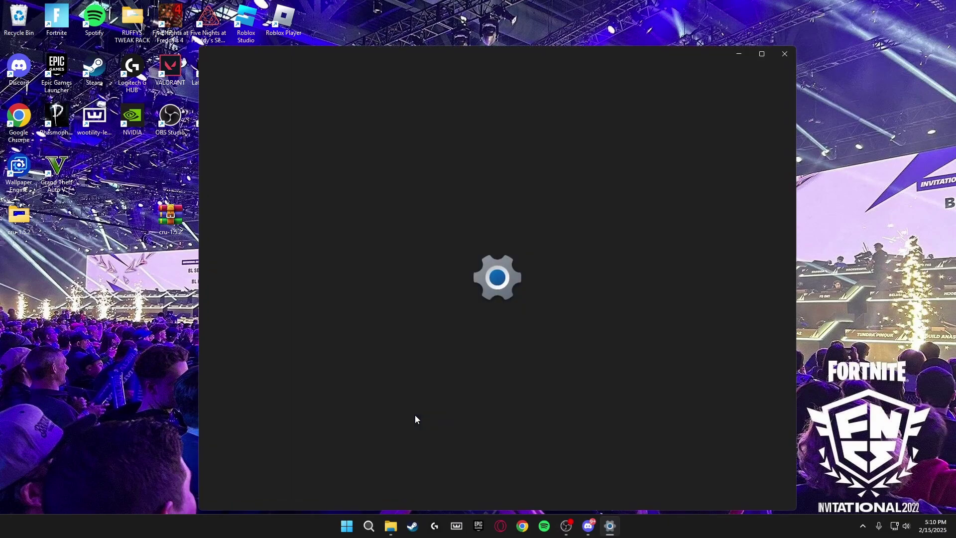
pyautogui.scroll(-10, 411, 403)
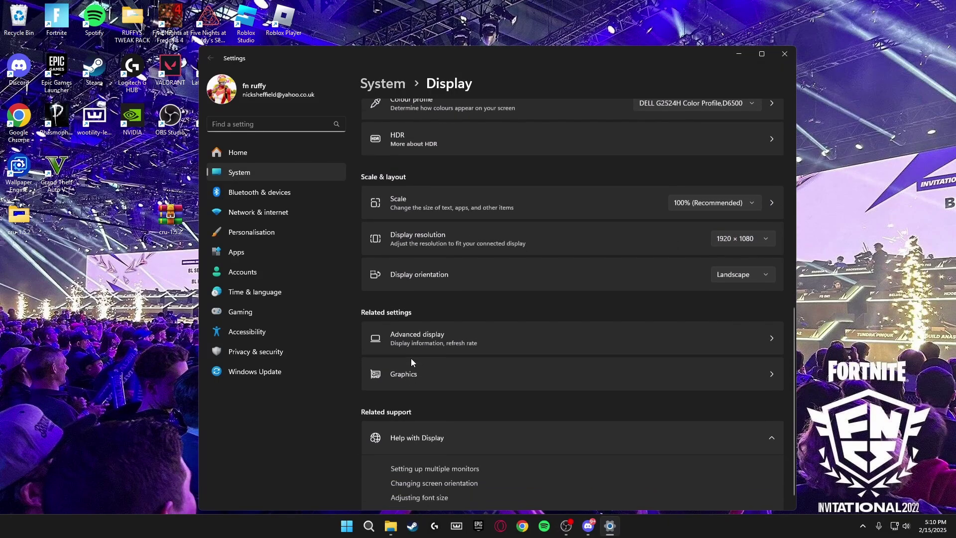
pyautogui.click(417, 324)
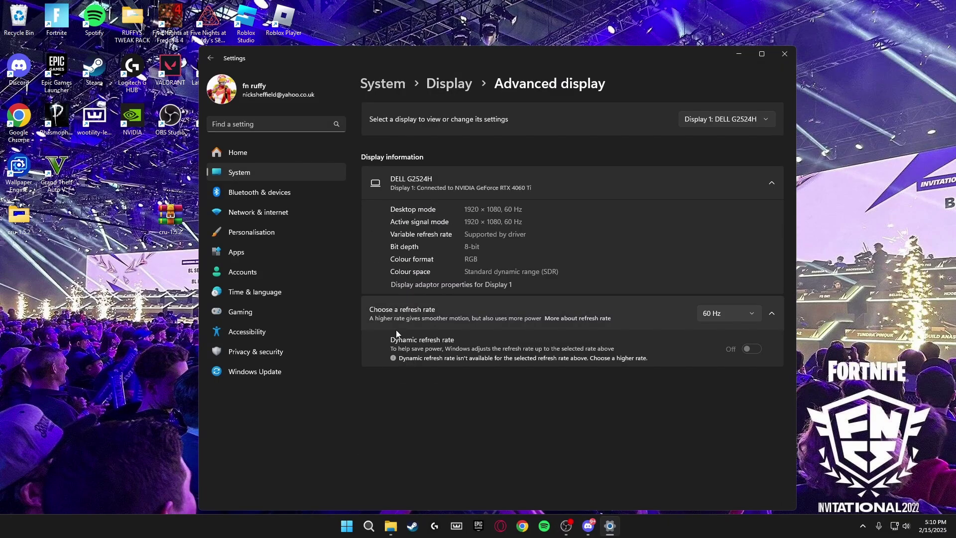
pyautogui.click(434, 289)
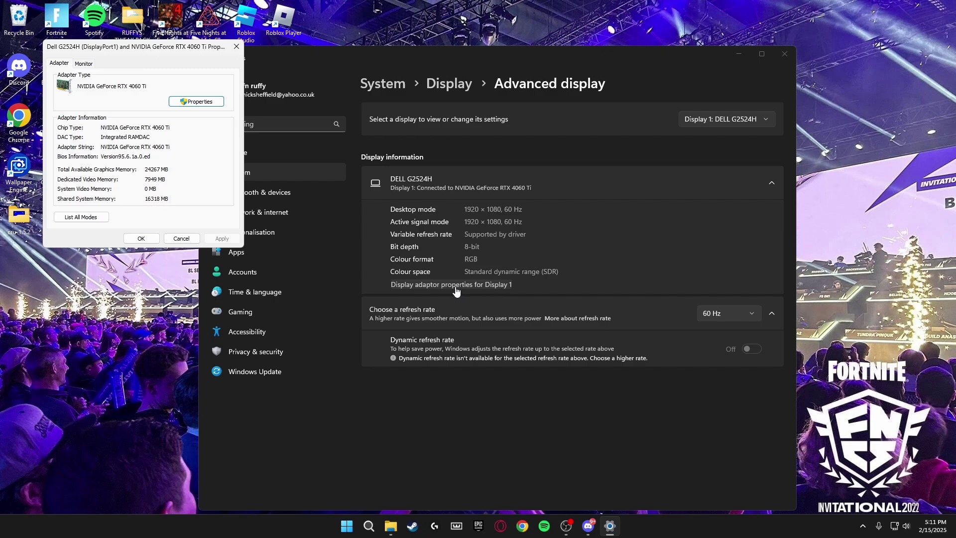
# - Choose the 1720 by 1080, 240 Hertz mode from List All Modes, apply it, and close Settings
pyautogui.click(89, 216)
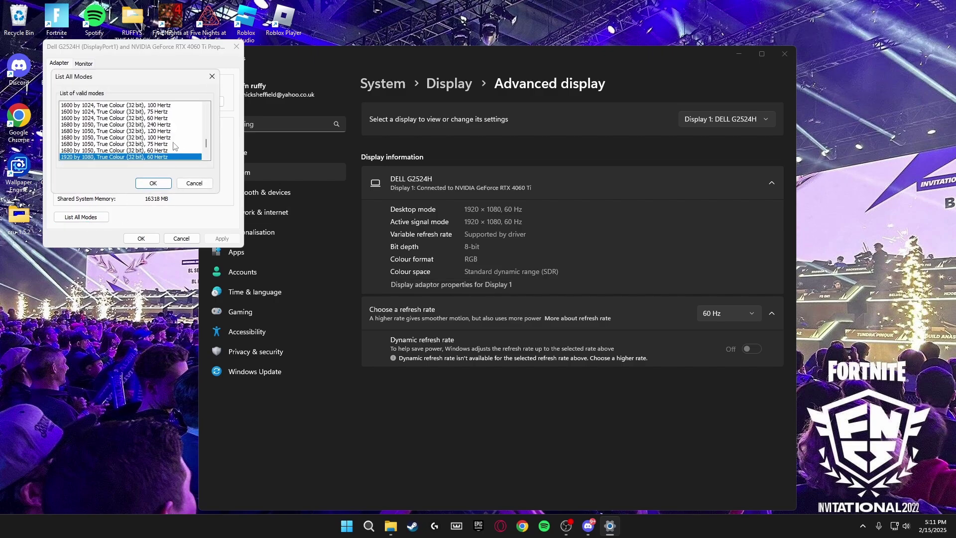
pyautogui.scroll(-3, 158, 151)
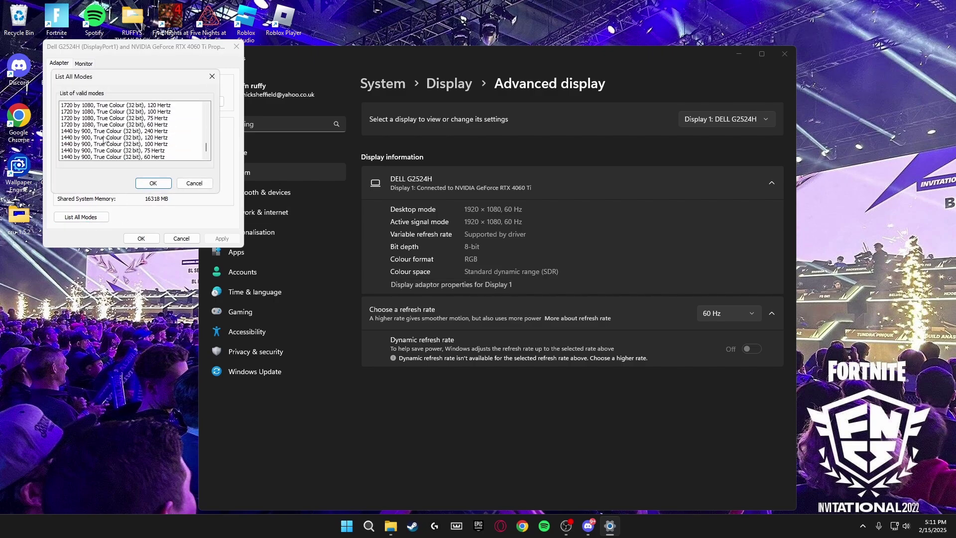
pyautogui.scroll(1, 120, 128)
pyautogui.click(131, 119)
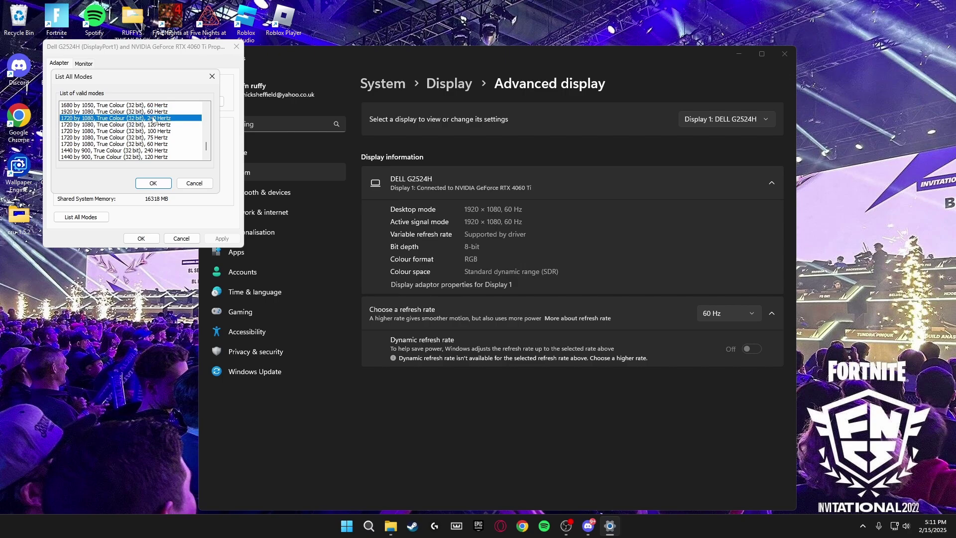
pyautogui.click(153, 183)
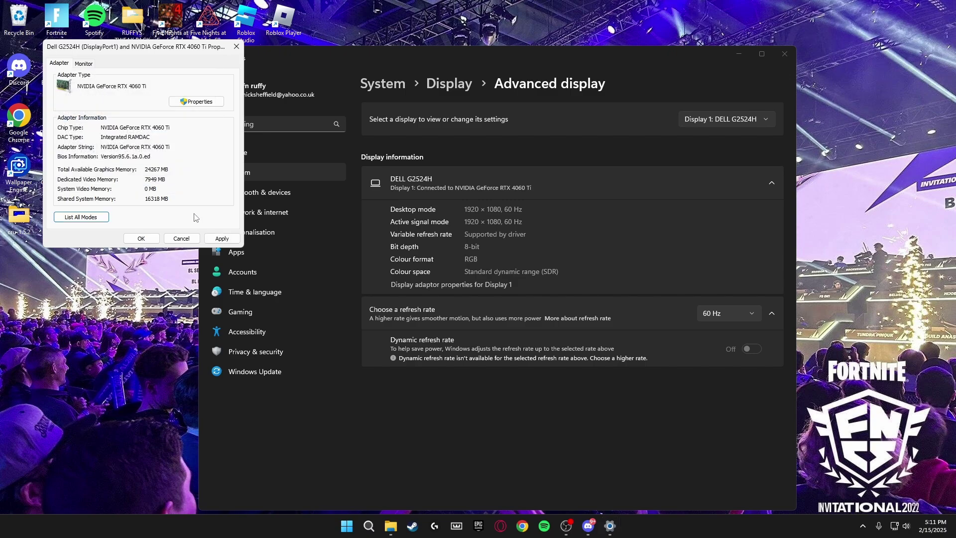
pyautogui.click(223, 239)
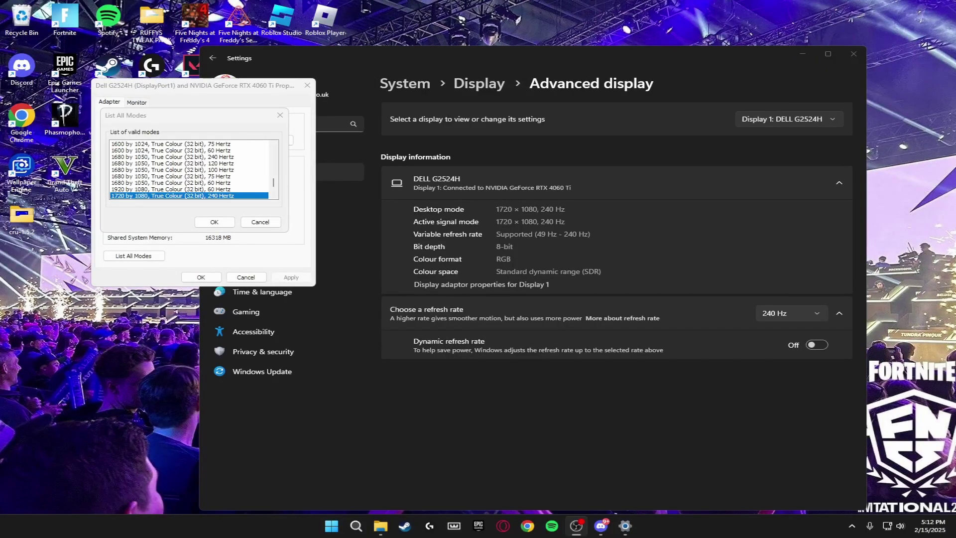
pyautogui.click(214, 221)
pyautogui.click(201, 277)
pyautogui.click(849, 55)
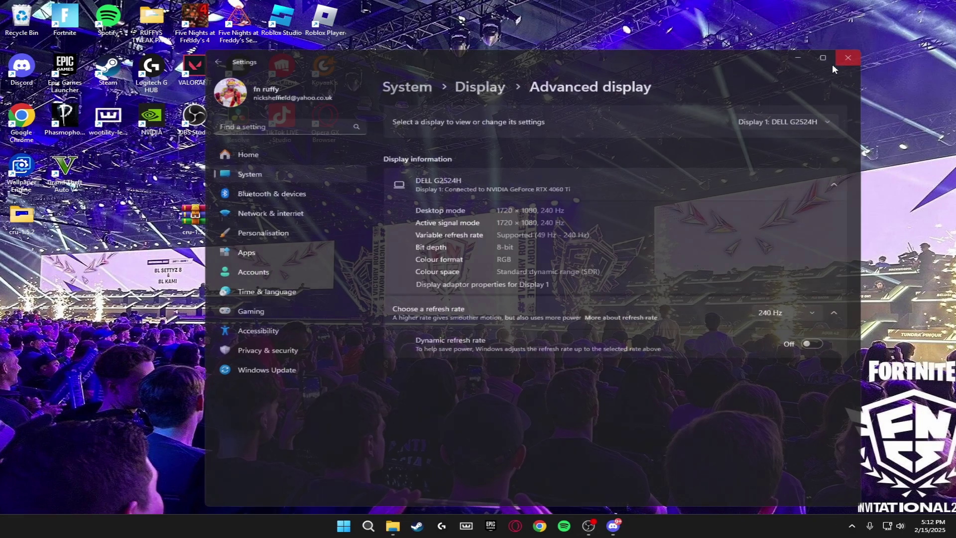
# - Relaunch Fortnite and start the 1v1 Build Fight [Rezon AY] match
pyautogui.doubleClick(70, 29)
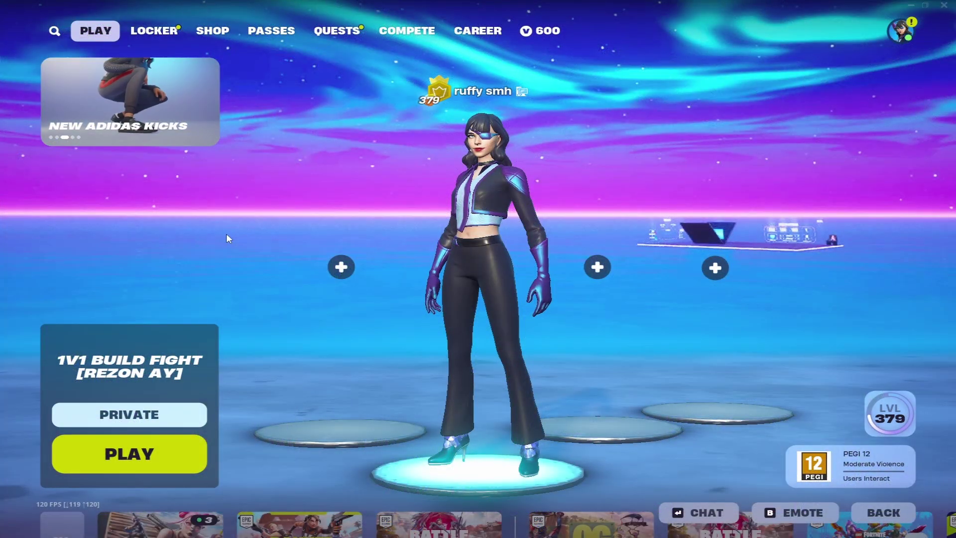
pyautogui.click(340, 266)
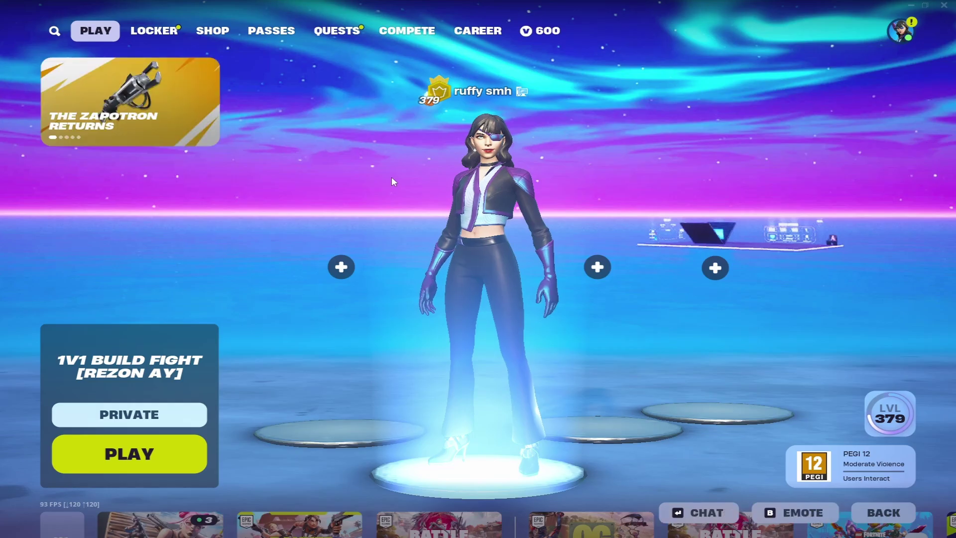
pyautogui.click(149, 414)
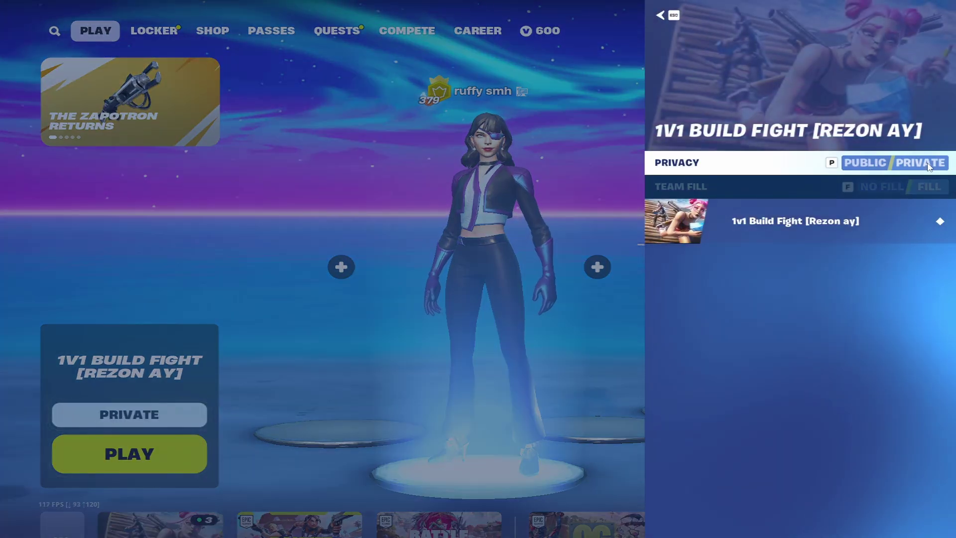
pyautogui.press('Escape')
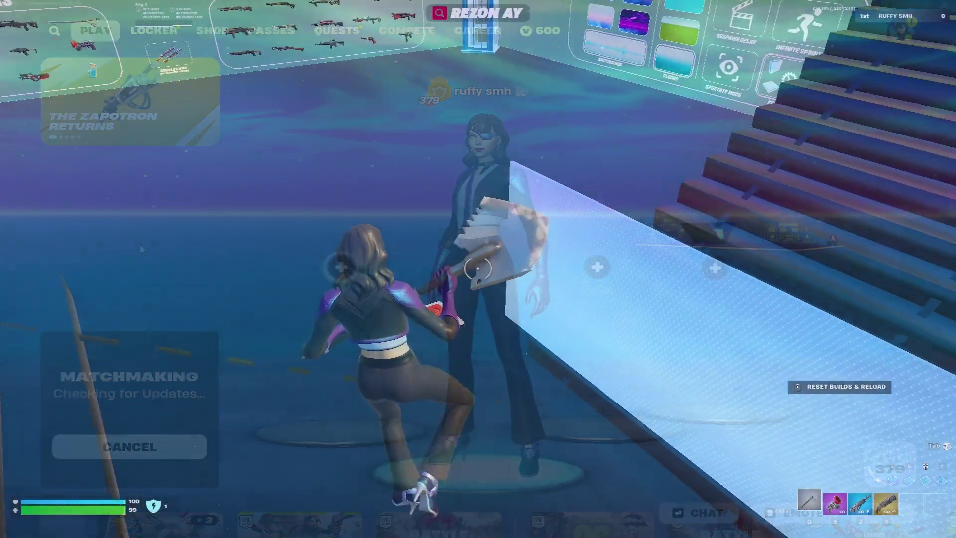
# - Run and jump around the freebuild platform, then start an emote dance
pyautogui.press('w')
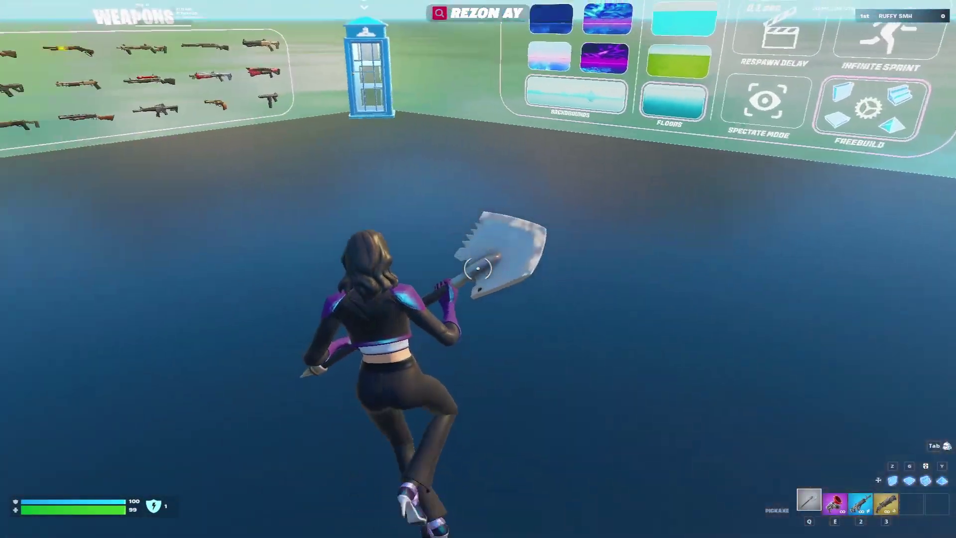
pyautogui.press('w')
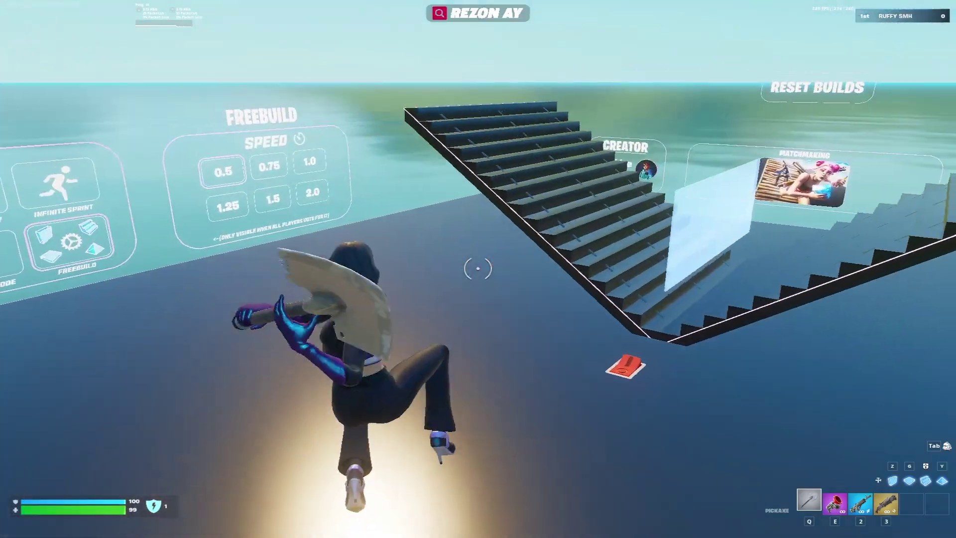
pyautogui.press('w')
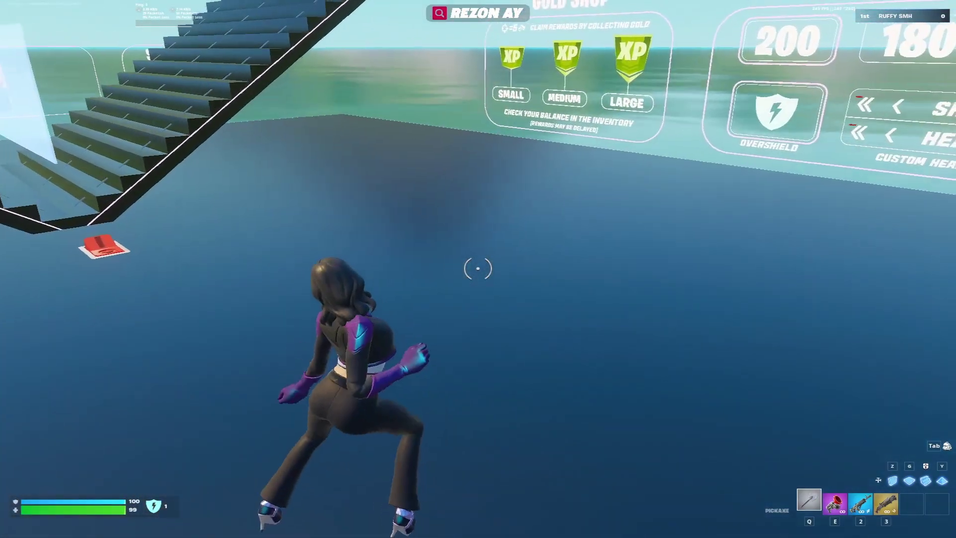
pyautogui.press('w')
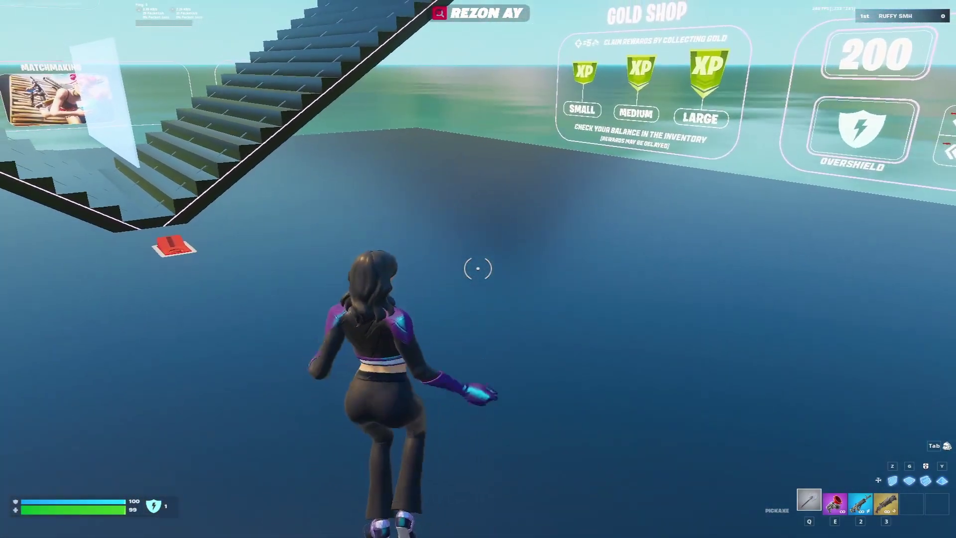
pyautogui.press('w')
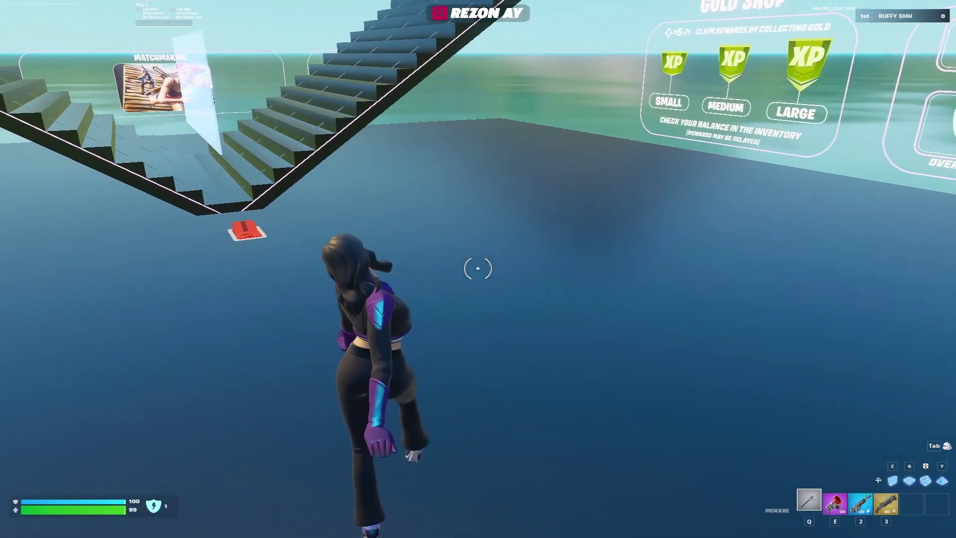
pyautogui.press('b')
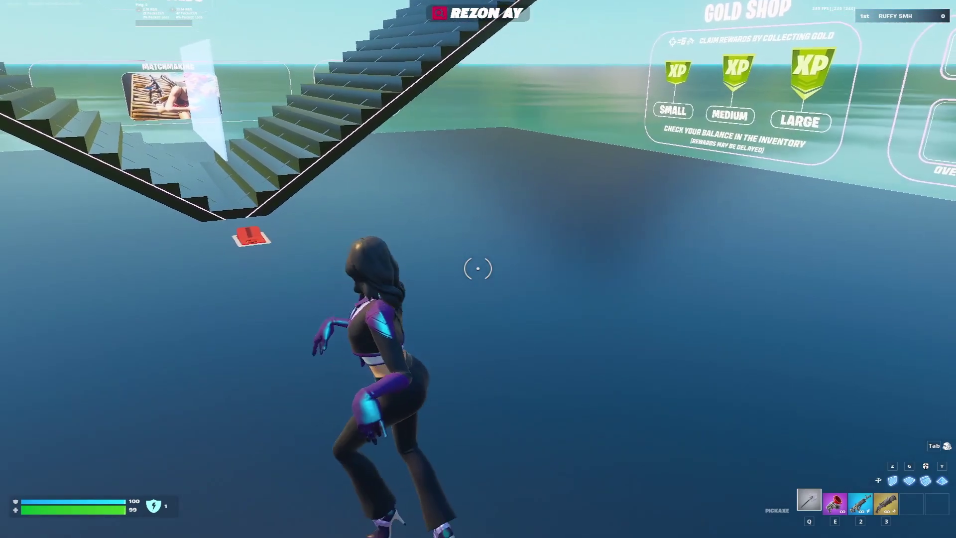